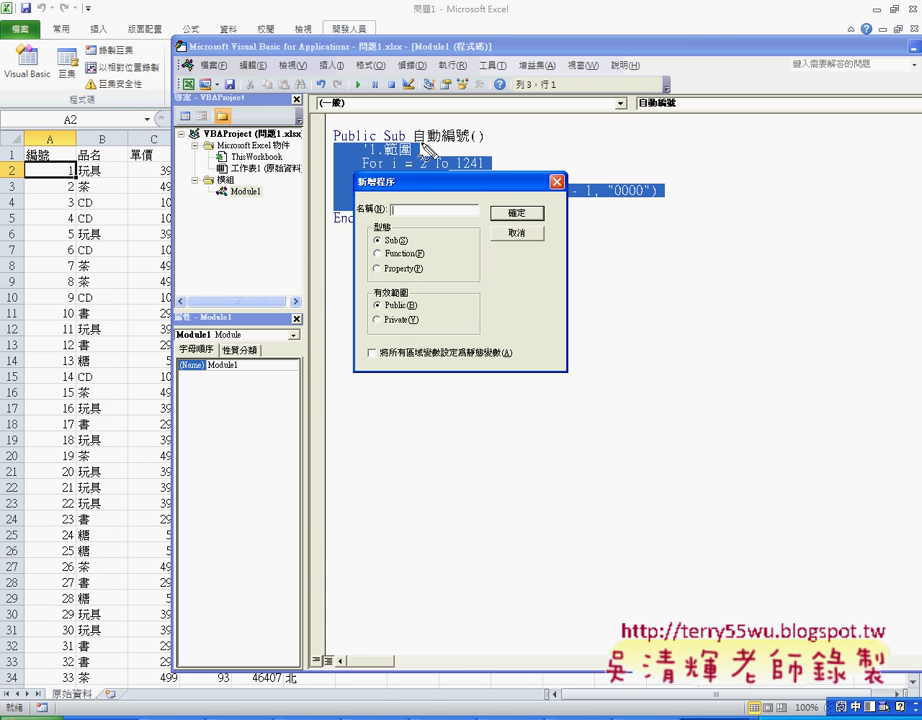
Step: Annotate the macro name and the Function and Property procedure types, then cancel Insert Procedure
left_click_drag(421, 141, 495, 152)
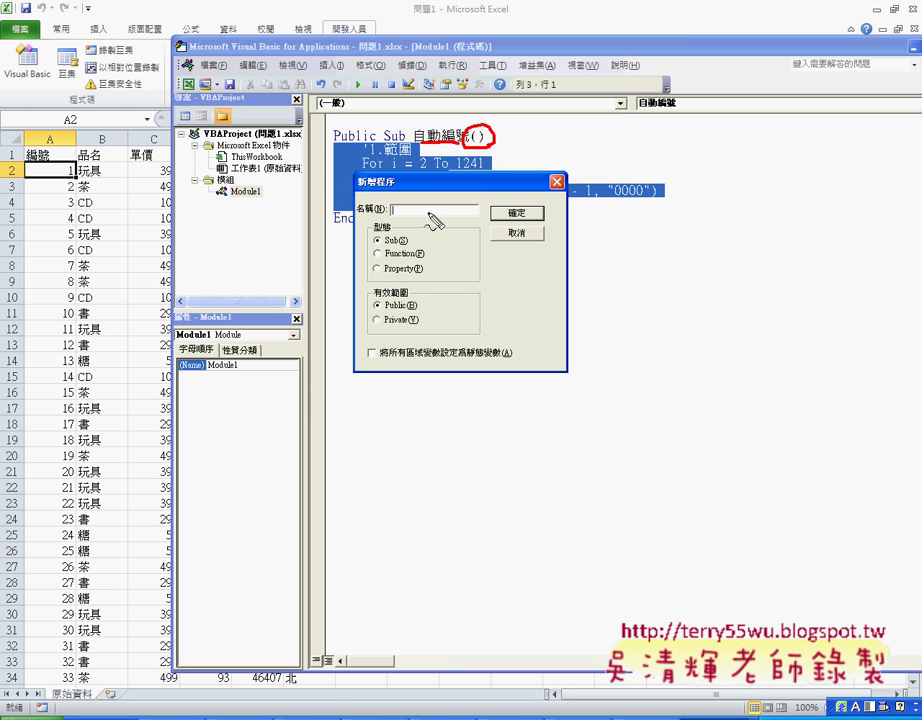
left_click_drag(385, 259, 421, 259)
left_click_drag(384, 276, 421, 276)
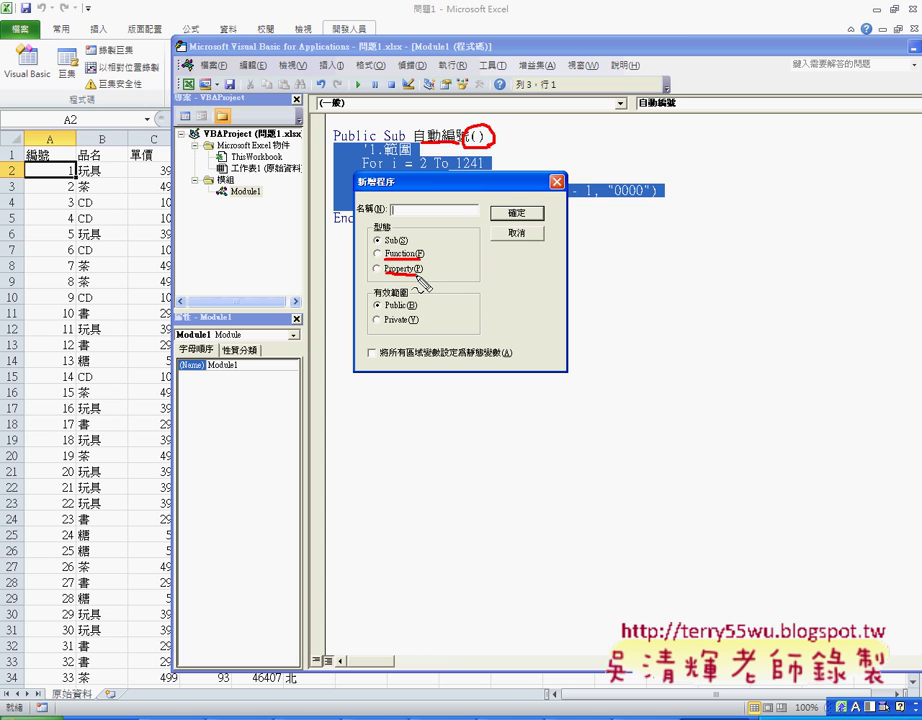
key("Escape")
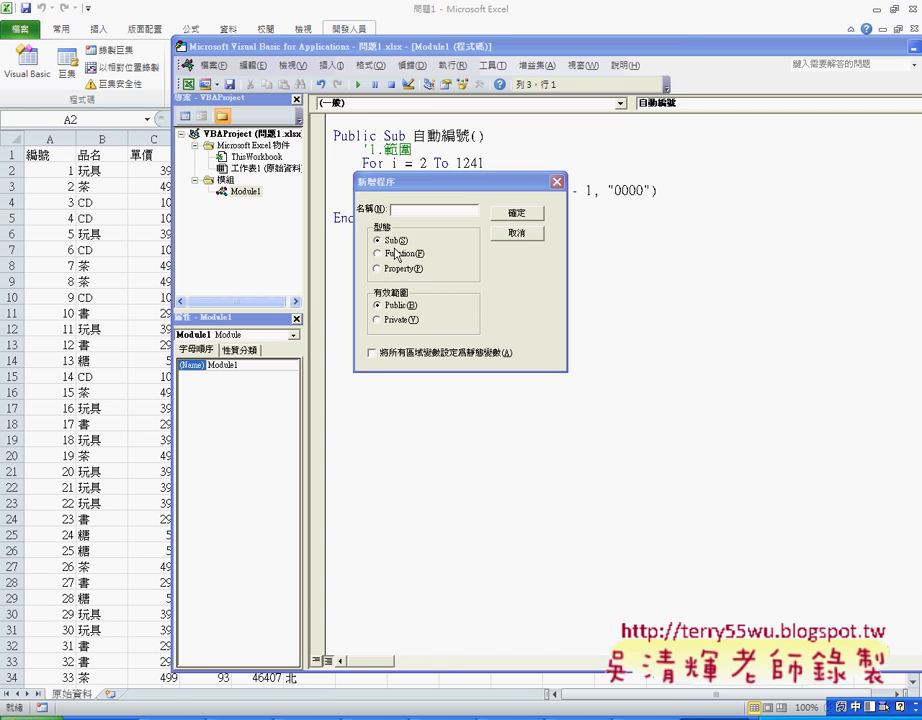
left_click(518, 234)
Step: Select the Cells numbering line, run the 自動編號 macro with F5, and return to Excel
left_click(452, 203)
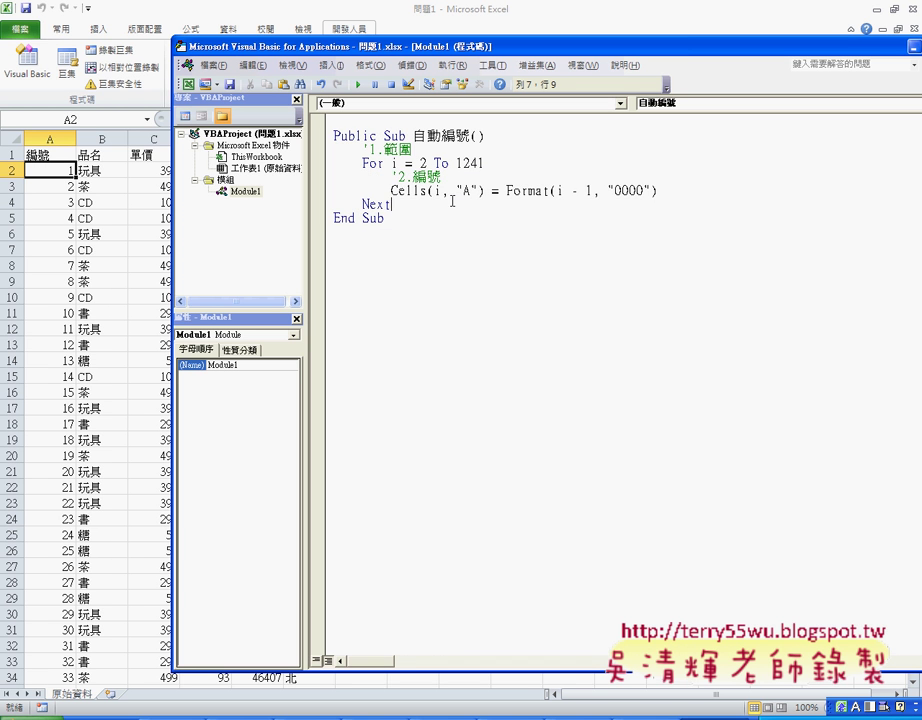
left_click_drag(391, 190, 659, 192)
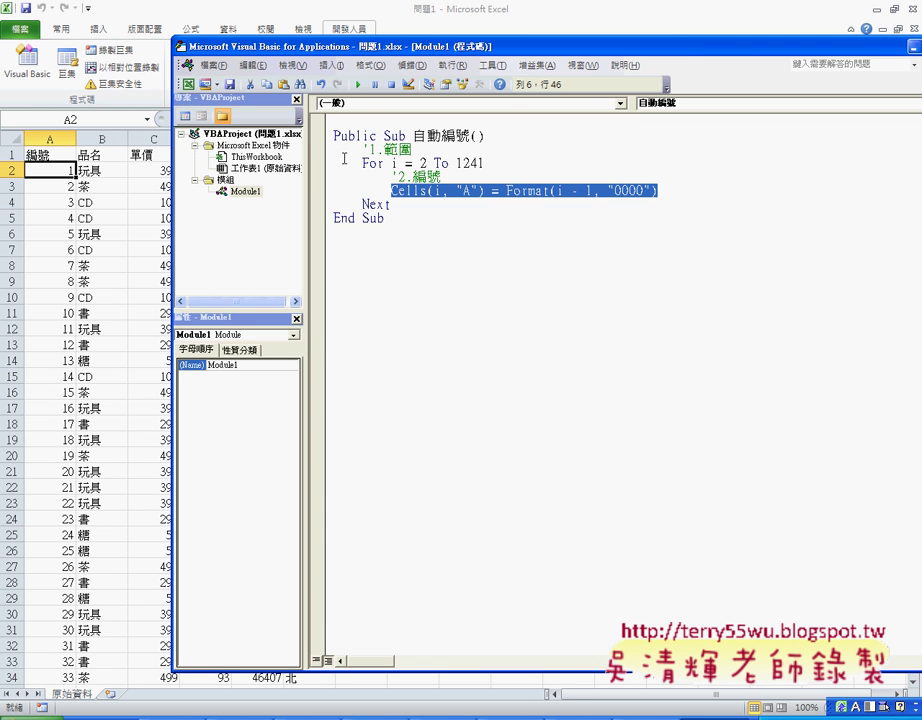
key("F5")
left_click(586, 191)
left_click_drag(658, 191, 391, 190)
left_click(59, 172)
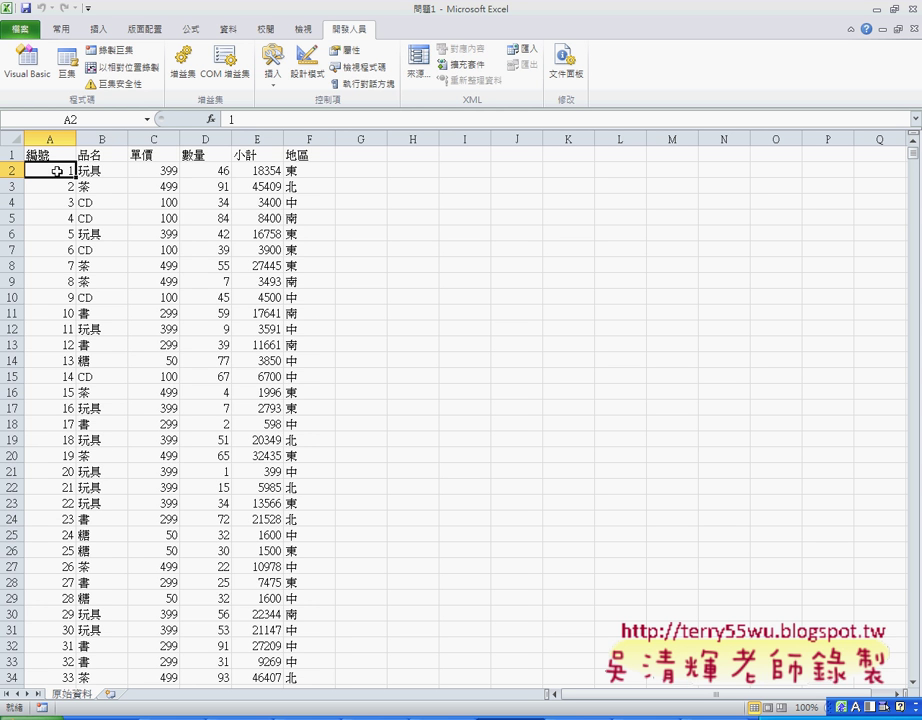
right_click(59, 171)
left_click(129, 387)
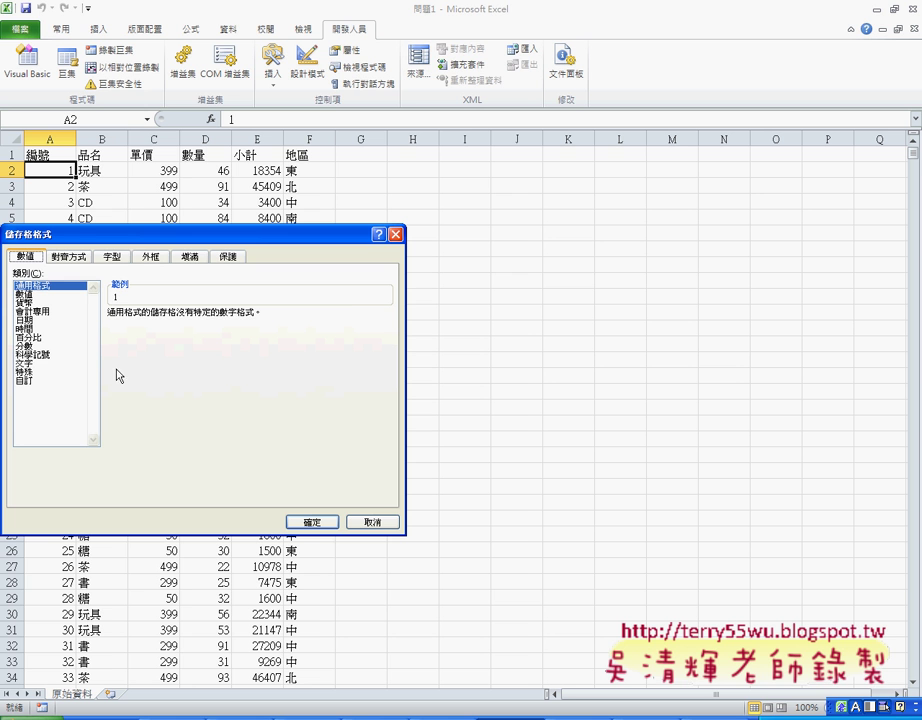
left_click(38, 364)
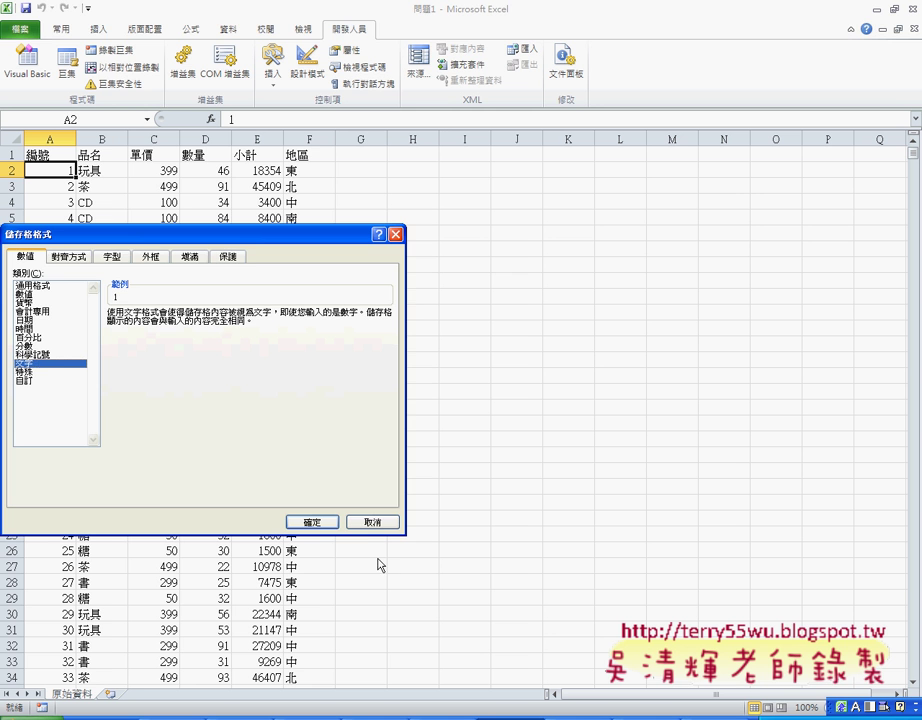
left_click(377, 521)
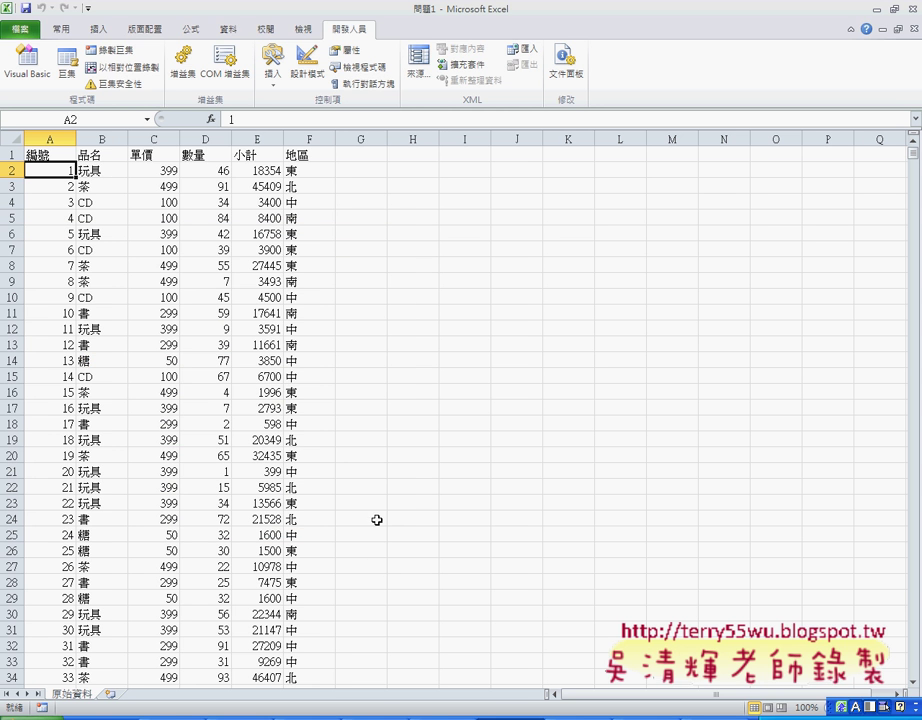
Step: Record macro 巨集1 that formats cell A2 as Text via Format Cells, then stop recording
left_click(117, 50)
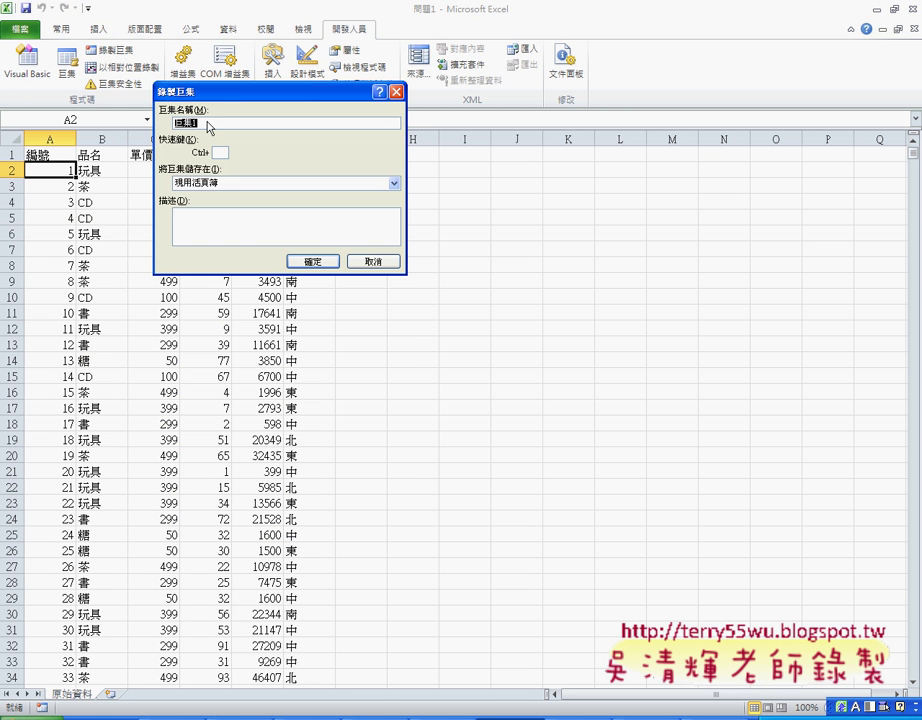
left_click_drag(217, 91, 289, 118)
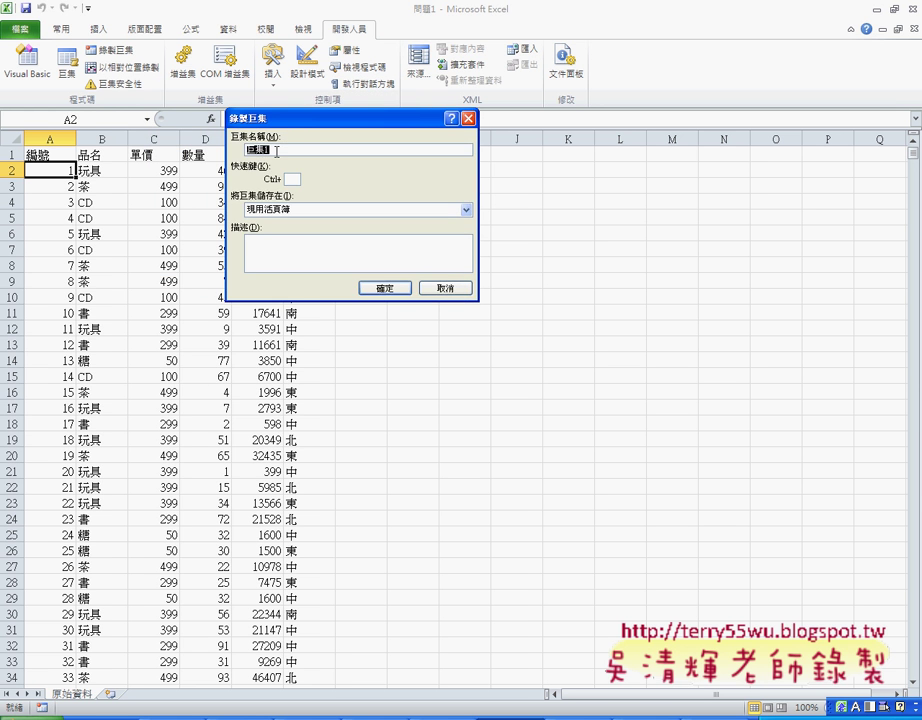
left_click(386, 288)
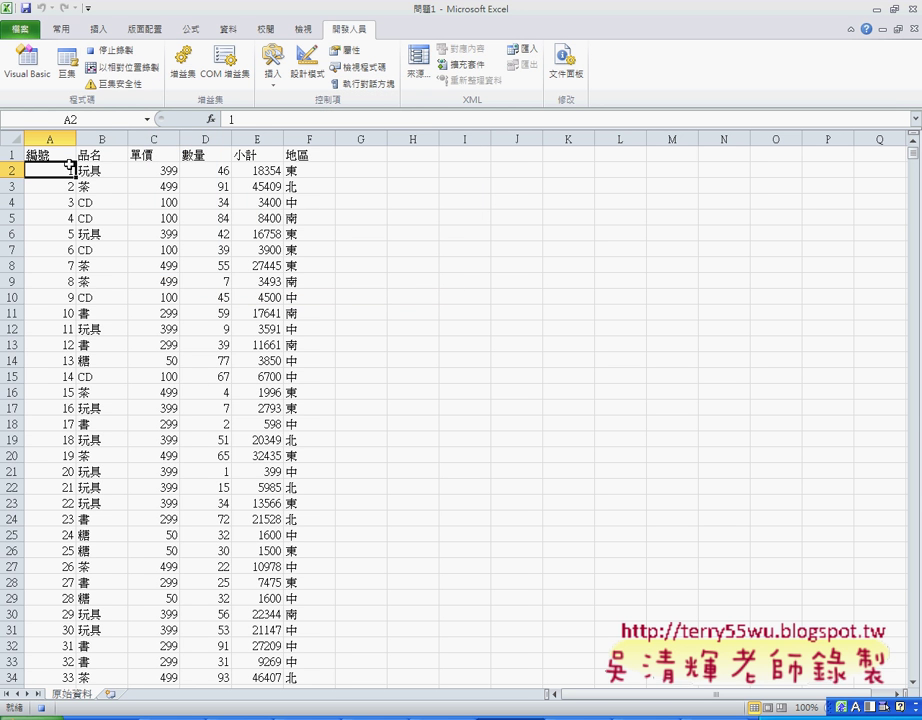
right_click(68, 170)
left_click(128, 383)
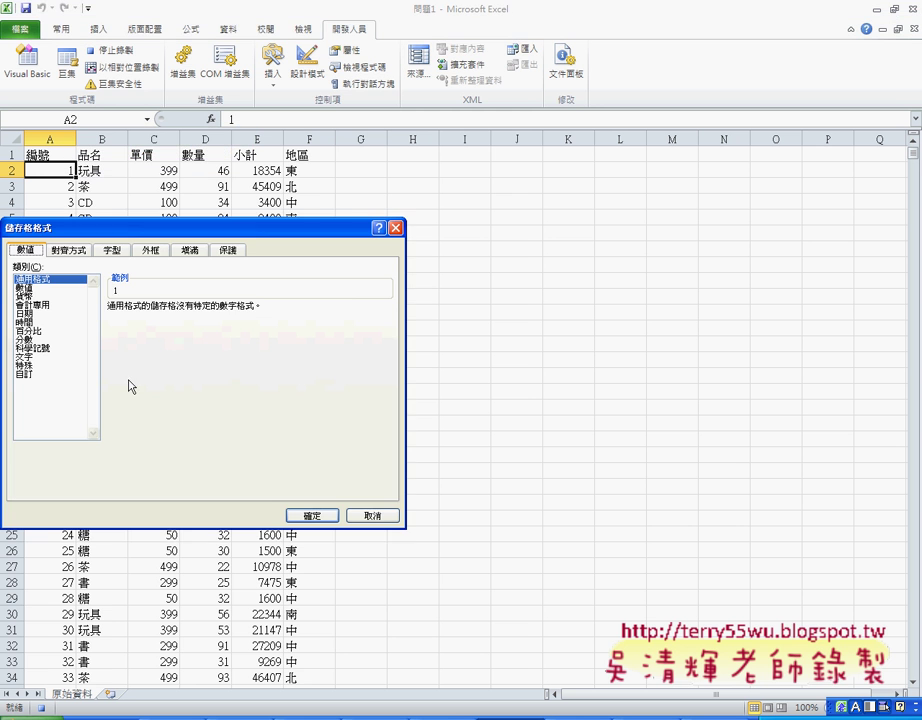
left_click(25, 356)
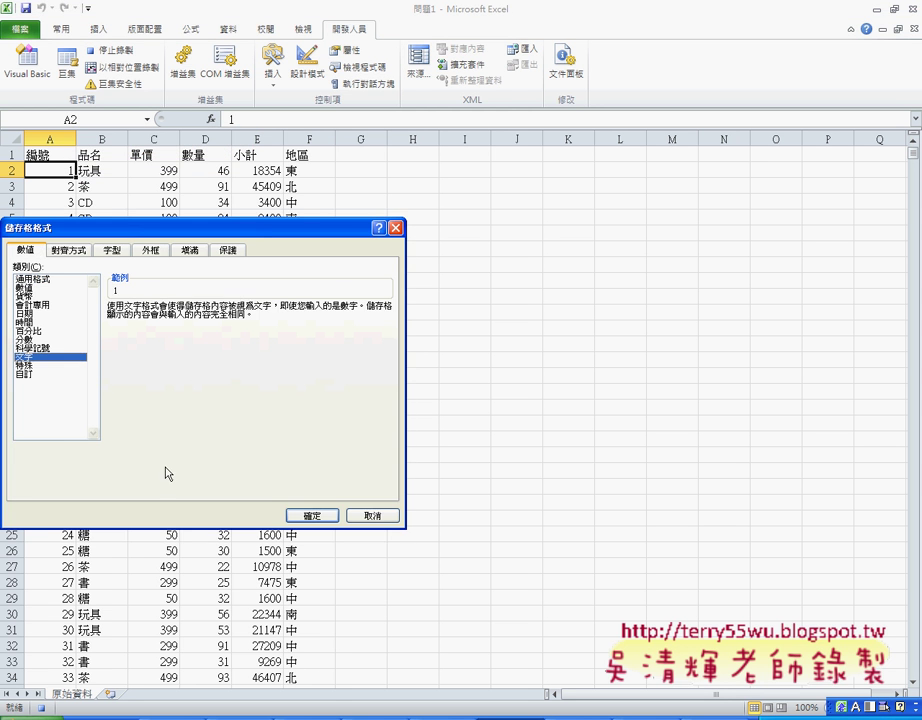
left_click(305, 516)
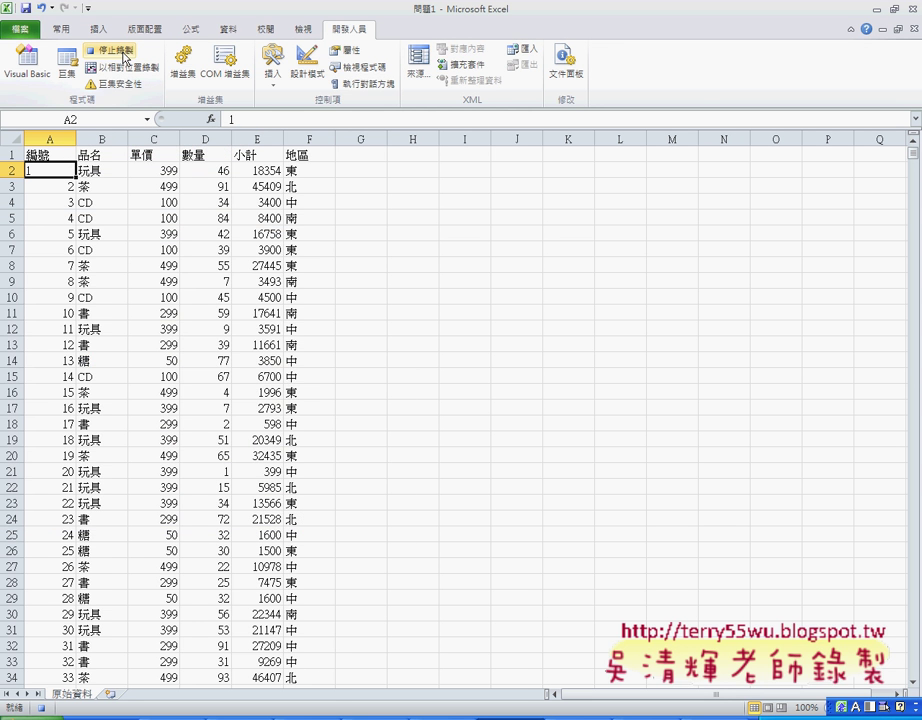
left_click(126, 57)
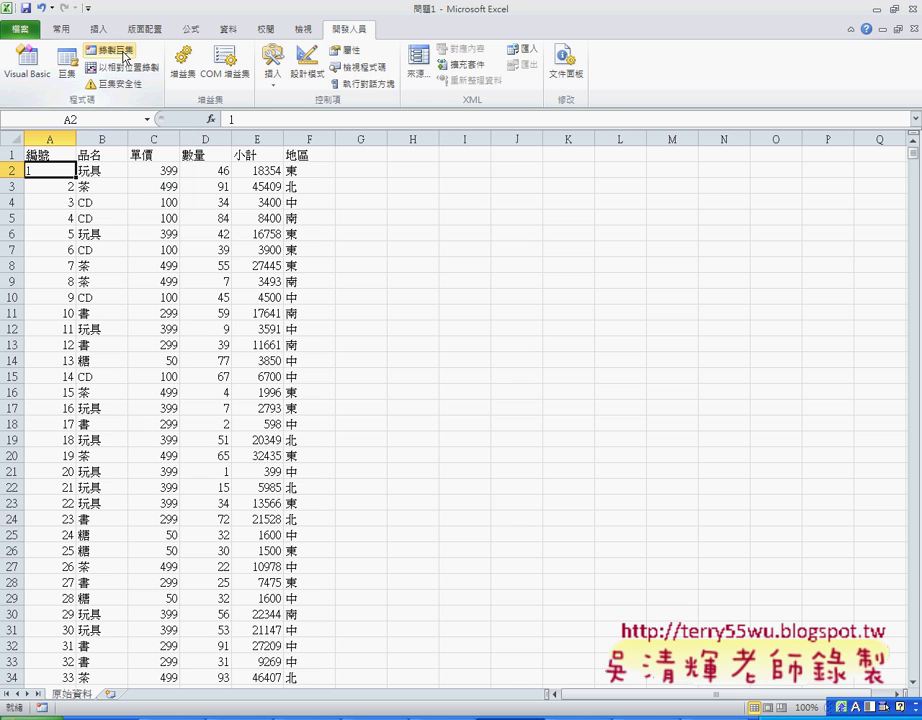